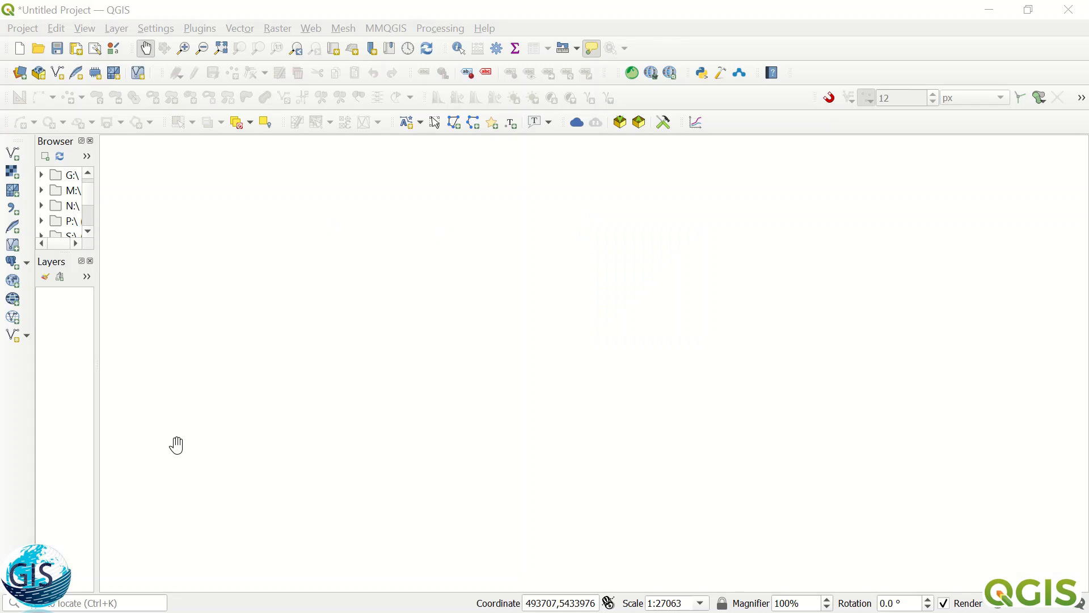
- Load Test1.txt into the Add Delimited Text Layer import from the Layer menu
{"action": "left_click", "coordinate": [115, 29]}
{"action": "mouse_move", "coordinate": [340, 84]}
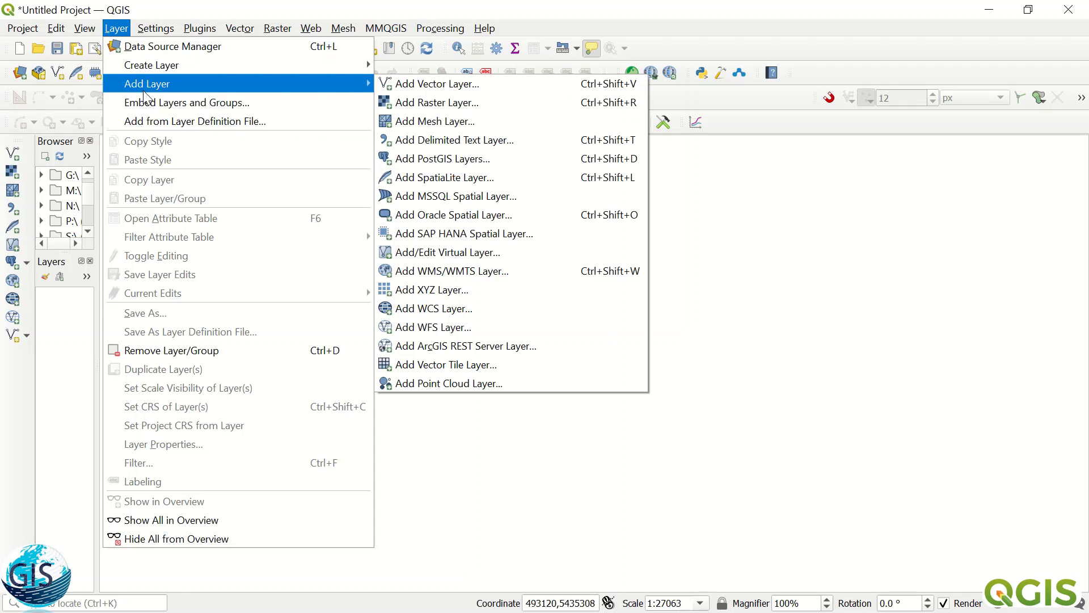
{"action": "left_click", "coordinate": [469, 142]}
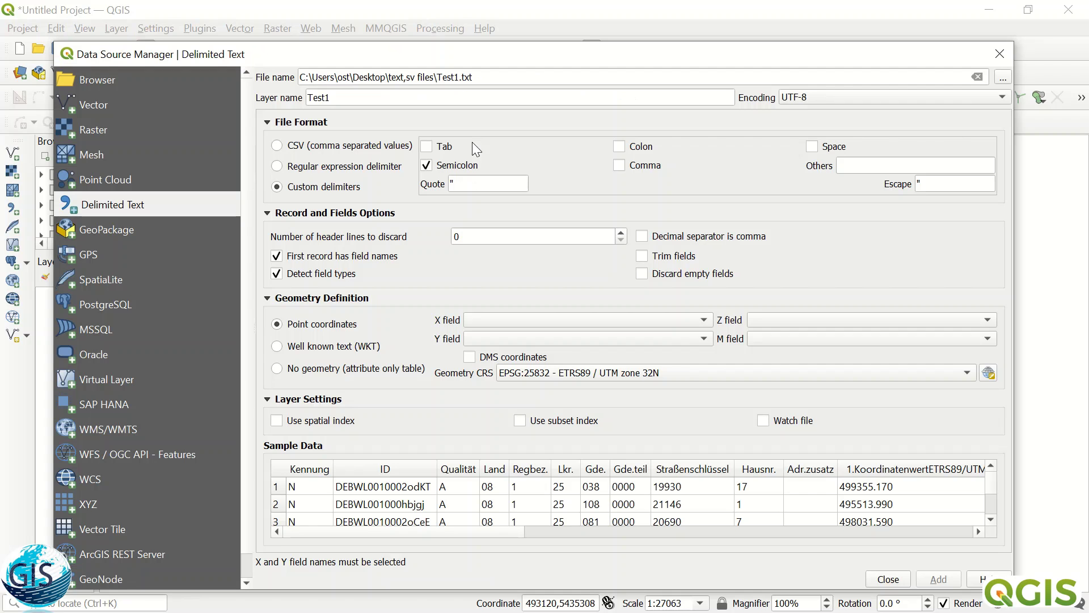
{"action": "left_click", "coordinate": [1003, 77]}
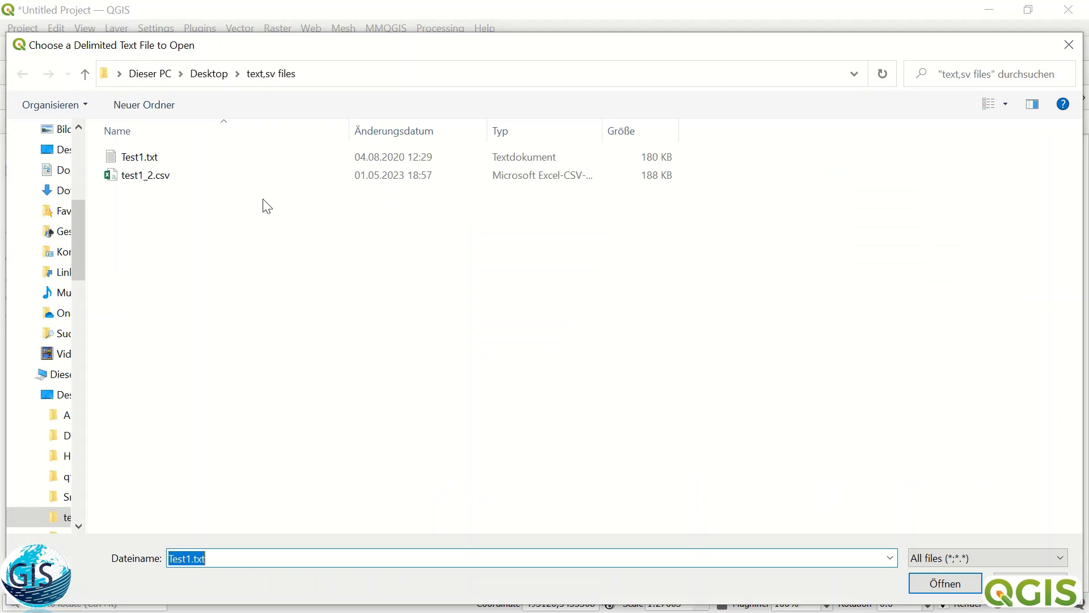
{"action": "left_click", "coordinate": [187, 160]}
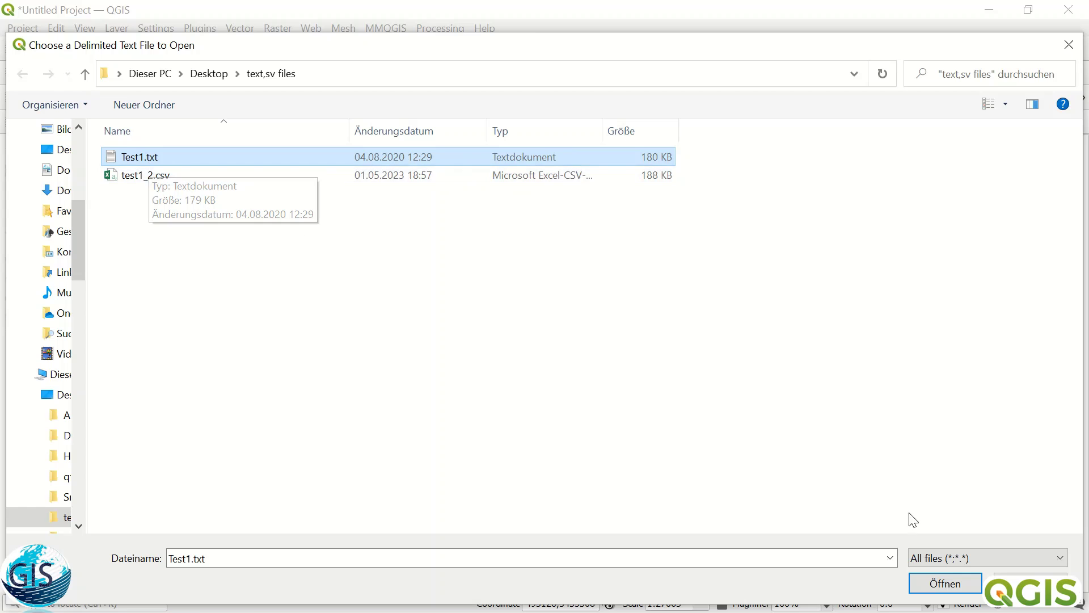
{"action": "left_click", "coordinate": [941, 583]}
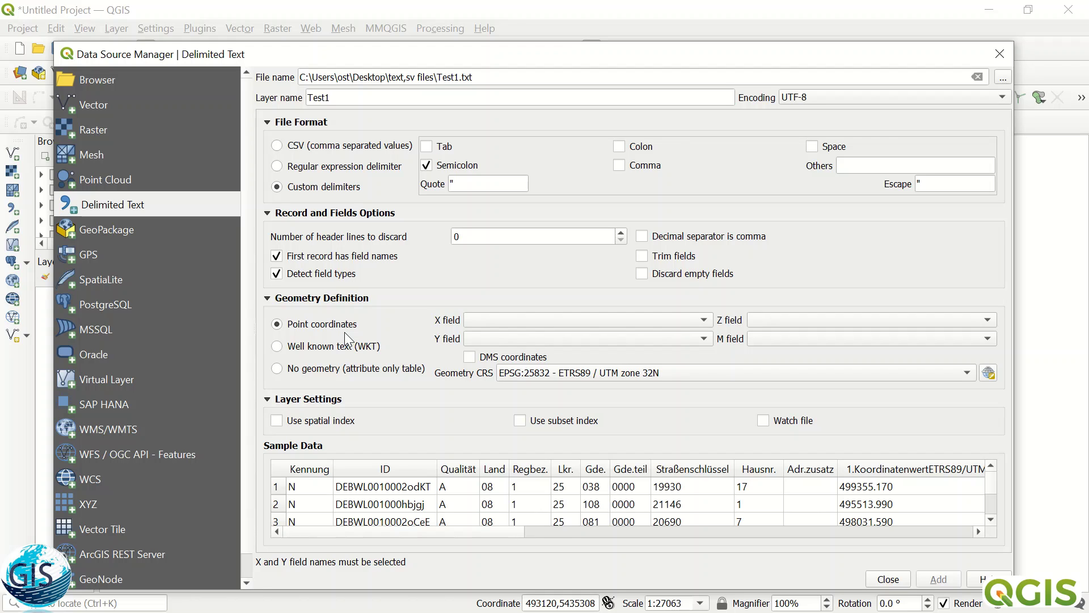
- Set X to 1.KoordinatenwertETRS89/UTM32 and Y to 2.KoordinatenwertETRS89/UTM32, and check UTF-8 encoding
{"action": "left_click", "coordinate": [670, 321]}
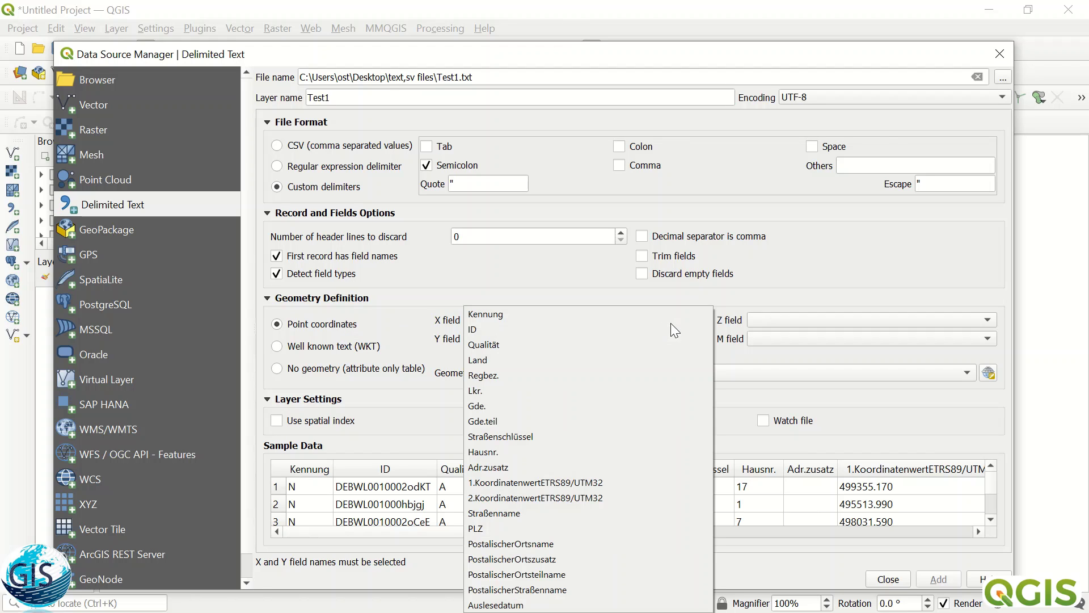
{"action": "left_click", "coordinate": [632, 482]}
{"action": "left_click", "coordinate": [695, 340]}
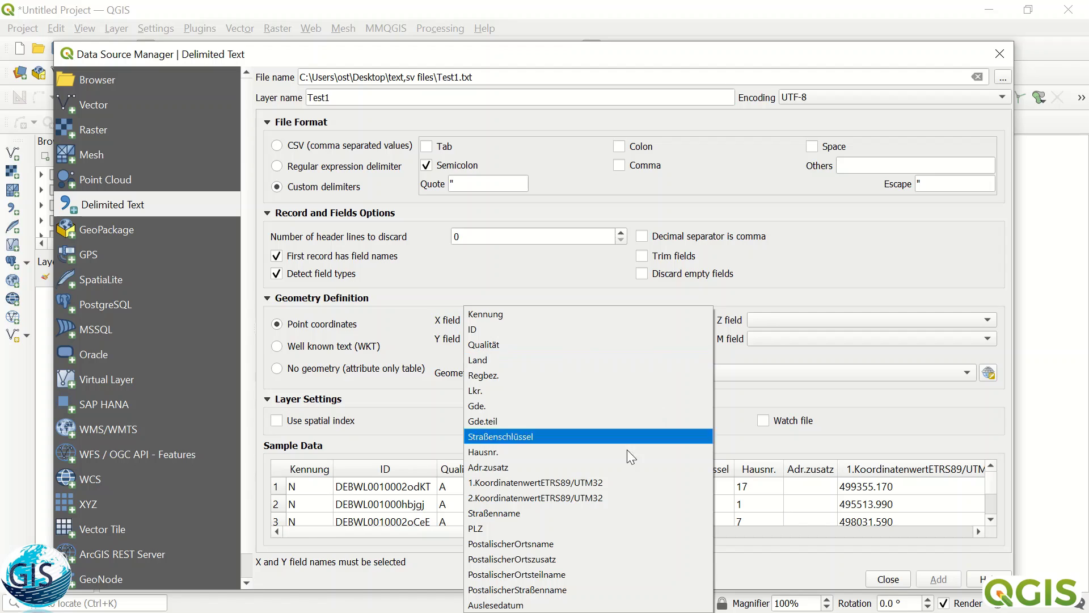
{"action": "left_click", "coordinate": [617, 498]}
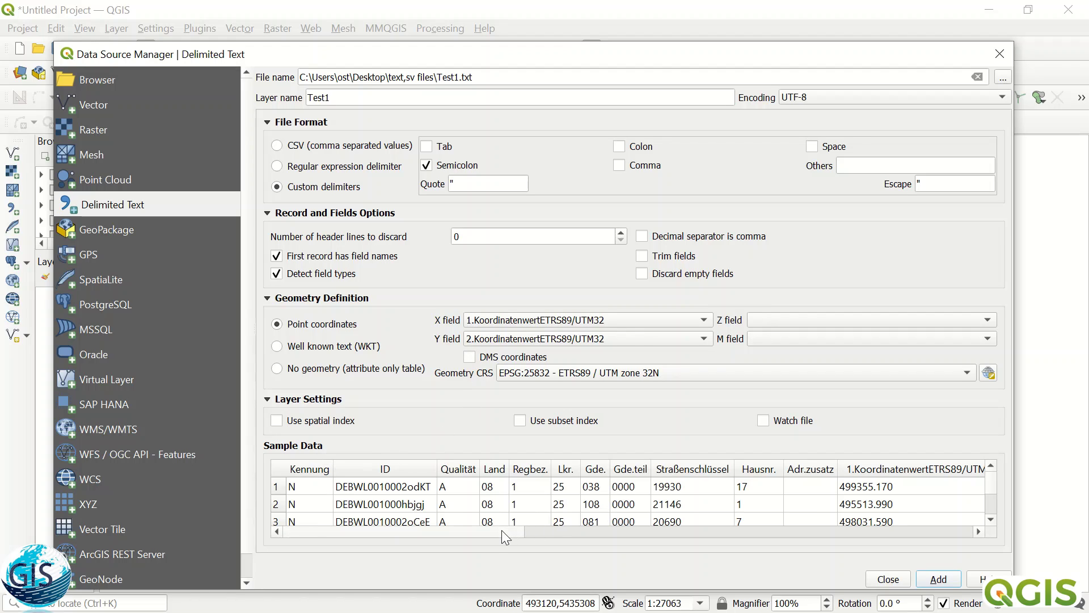
{"action": "left_click_drag", "start_coordinate": [501, 530], "coordinate": [468, 534]}
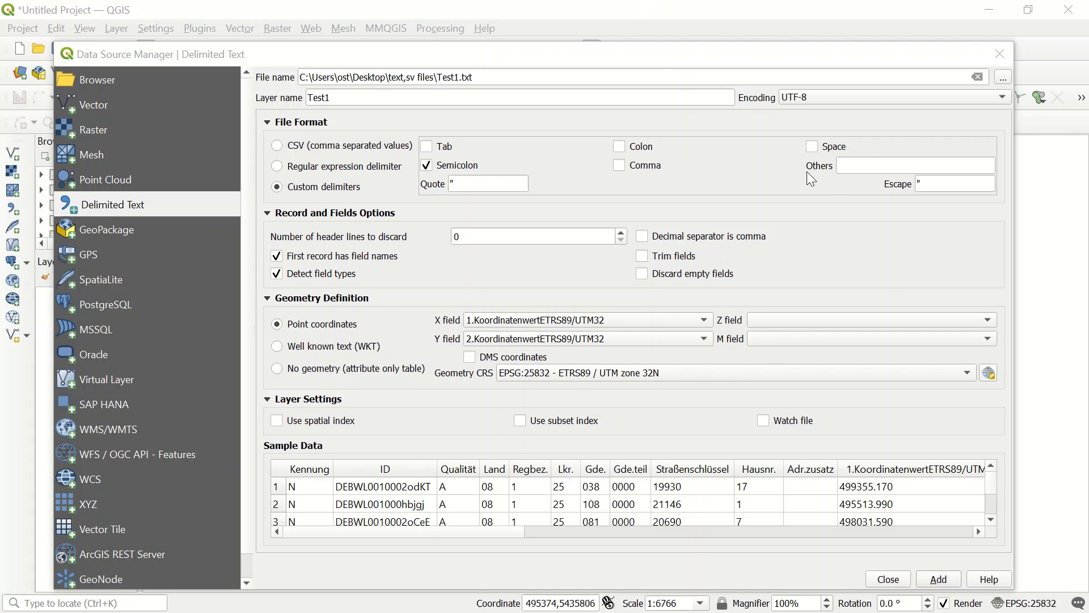
{"action": "left_click", "coordinate": [869, 102]}
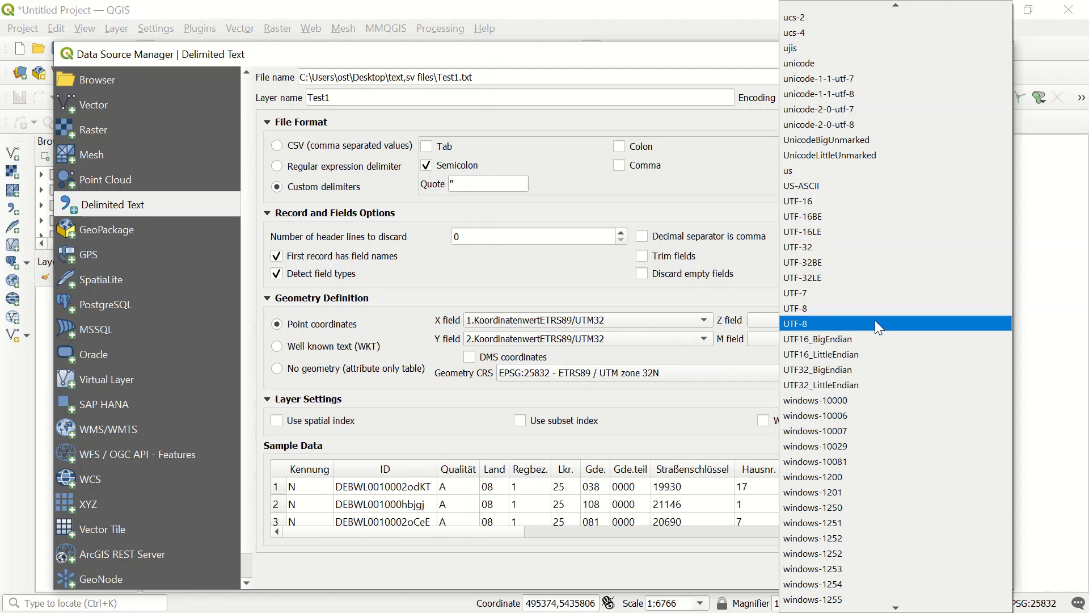
- Keep UTF-8, add Test1 as a point layer, and pan and zoom to its point clusters
{"action": "left_click", "coordinate": [1019, 237]}
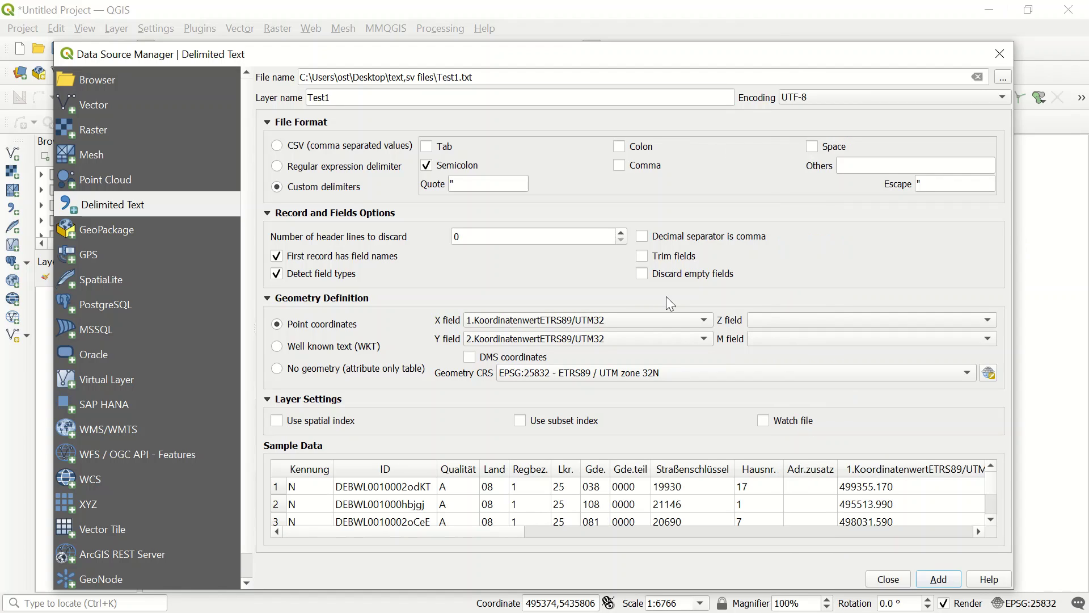
{"action": "left_click", "coordinate": [939, 579]}
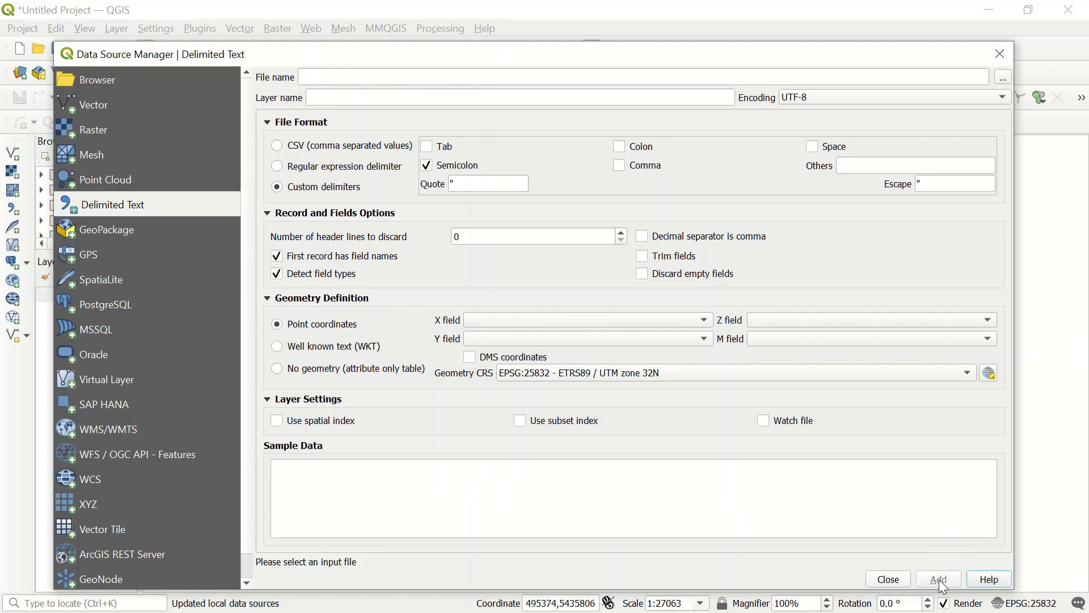
{"action": "left_click", "coordinate": [1000, 53]}
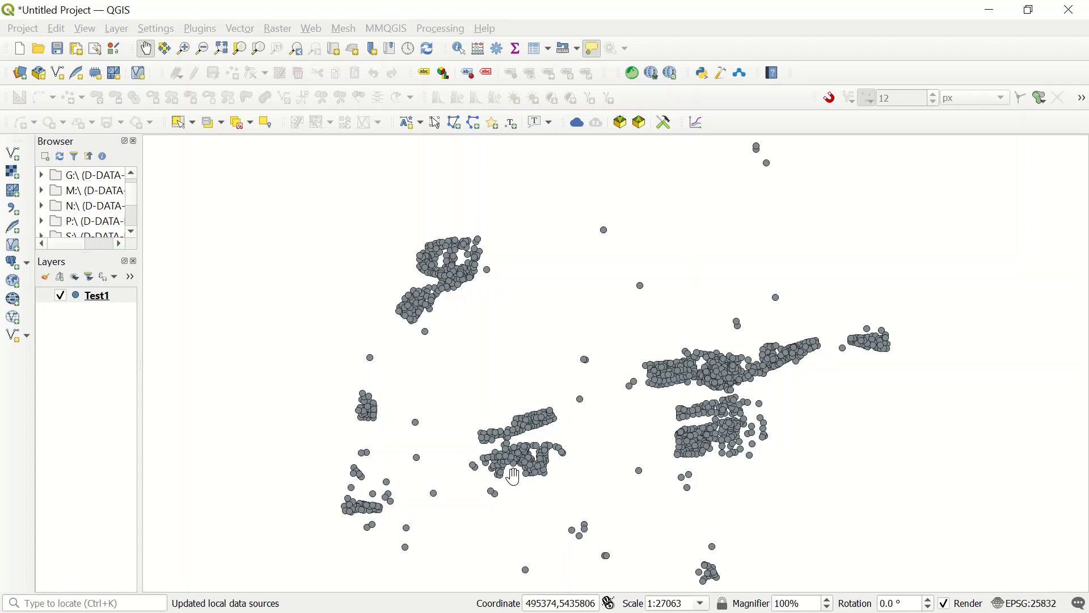
{"action": "left_click_drag", "start_coordinate": [488, 420], "coordinate": [476, 375]}
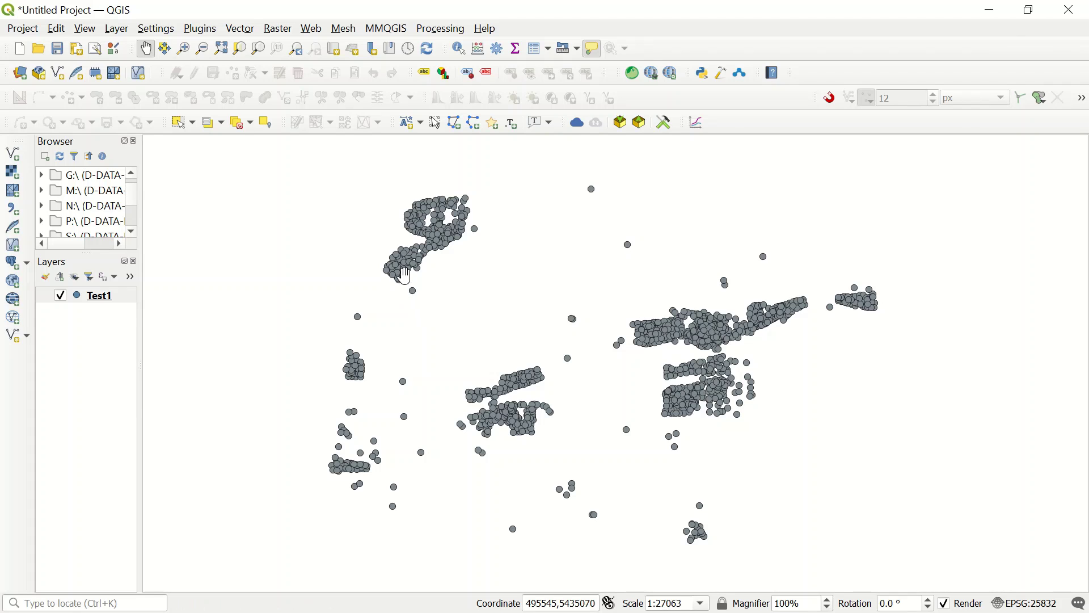
{"action": "scroll", "coordinate": [404, 277], "scroll_direction": "up", "scroll_amount": 1}
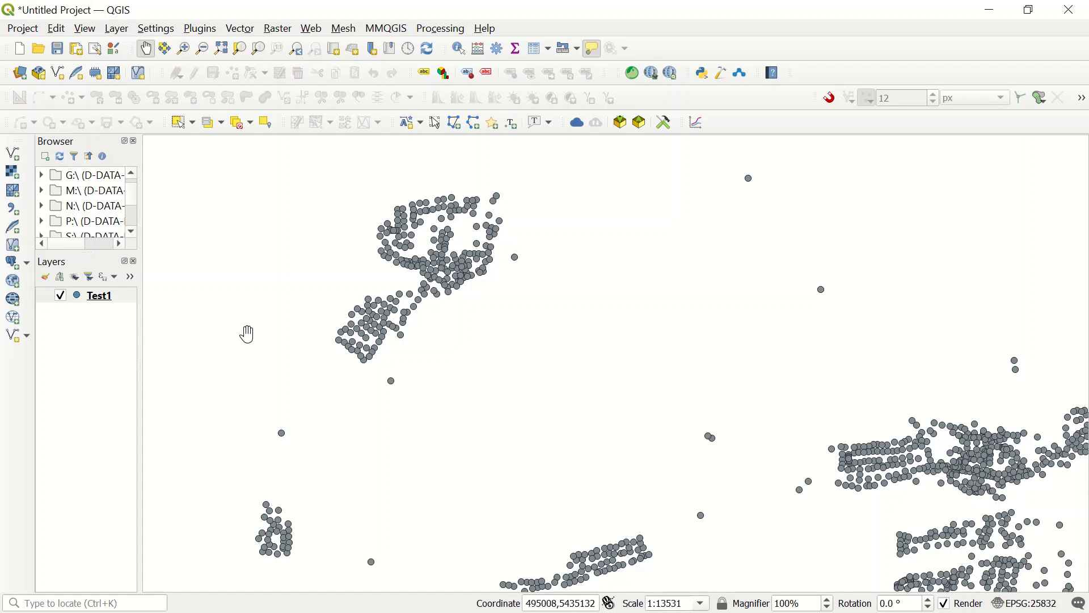
- Open the Delimited Text import again and load test1_2.csv as a comma-delimited file
{"action": "left_click", "coordinate": [117, 28]}
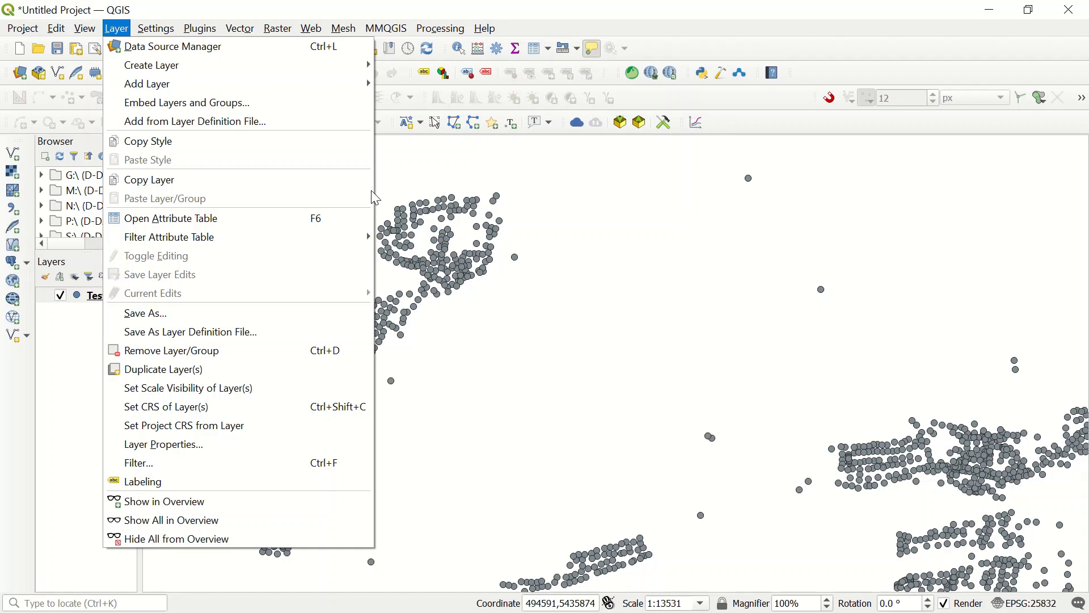
{"action": "mouse_move", "coordinate": [363, 84]}
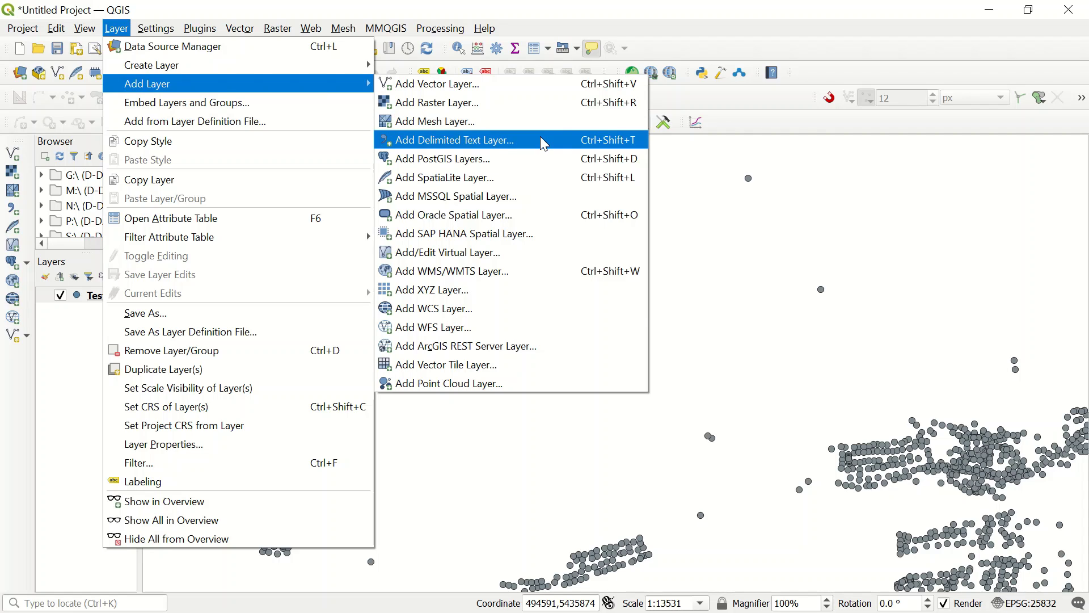
{"action": "left_click_drag", "start_coordinate": [383, 562], "coordinate": [499, 462]}
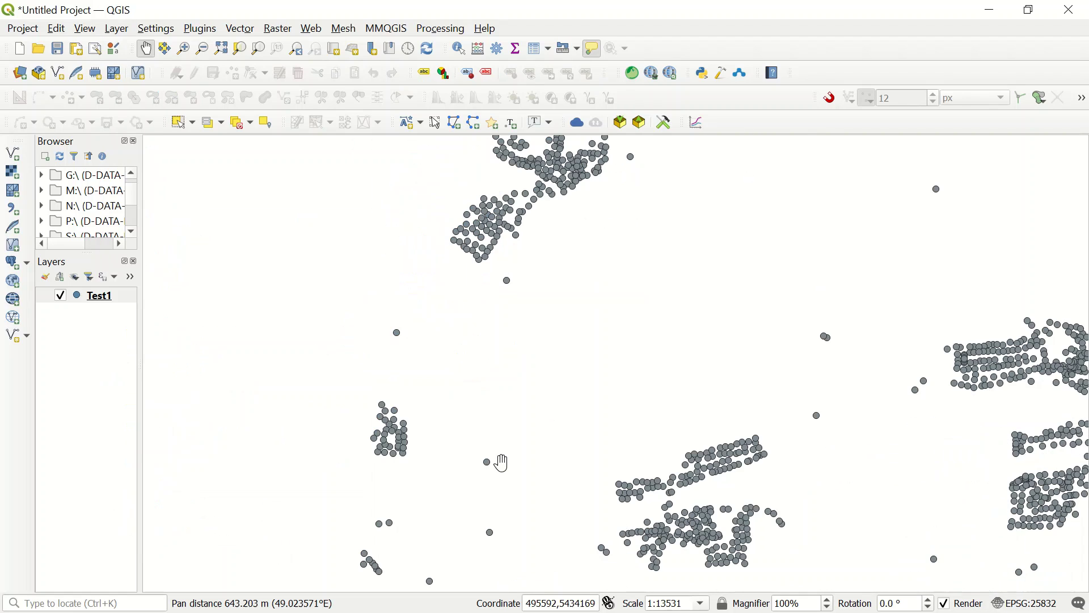
{"action": "left_click", "coordinate": [14, 210]}
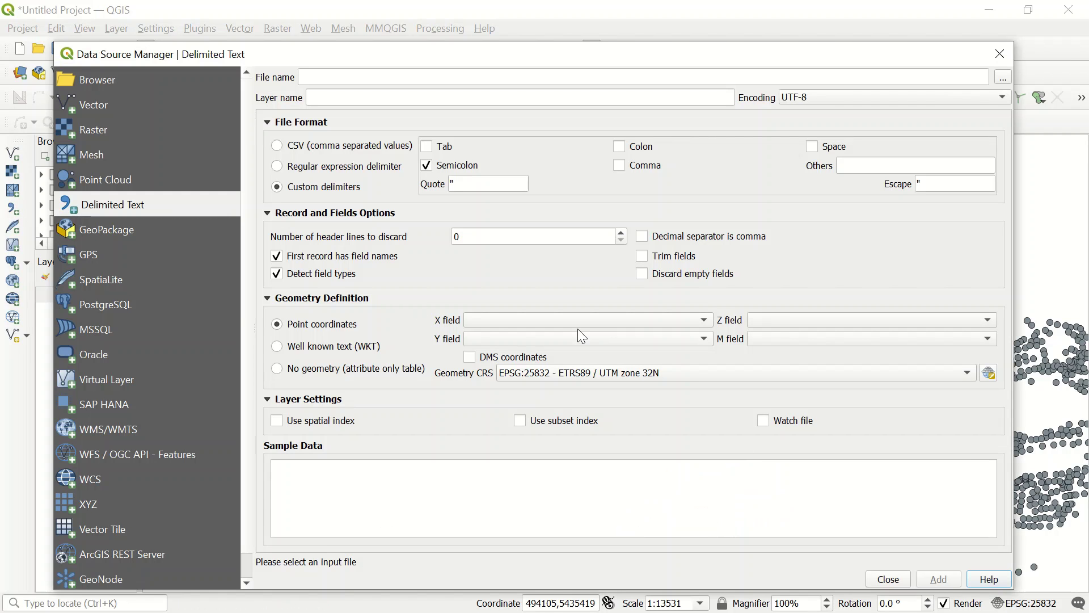
{"action": "left_click", "coordinate": [1004, 76]}
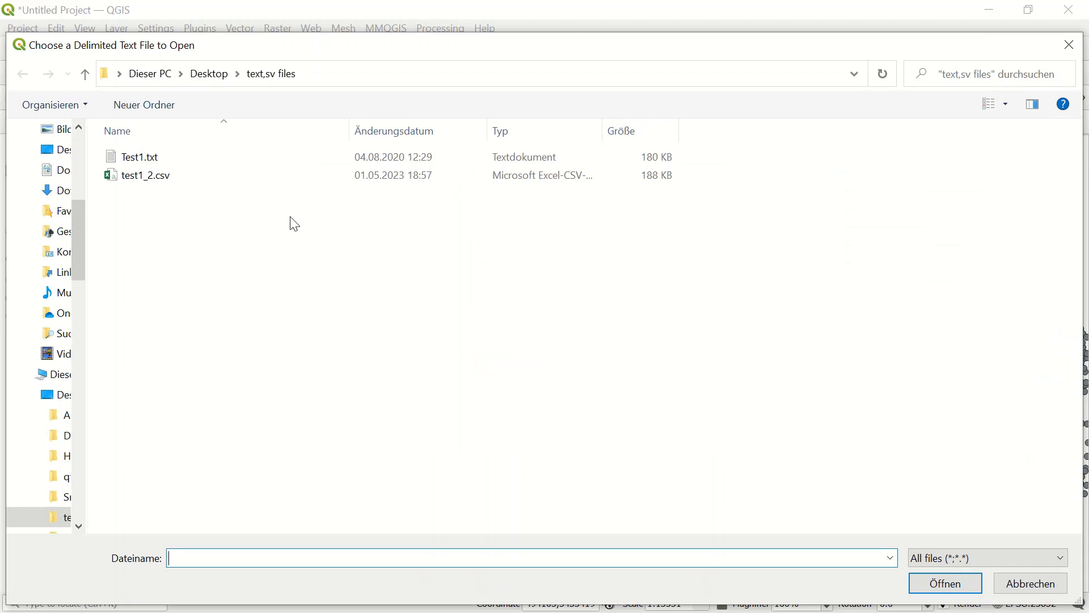
{"action": "left_click", "coordinate": [192, 185]}
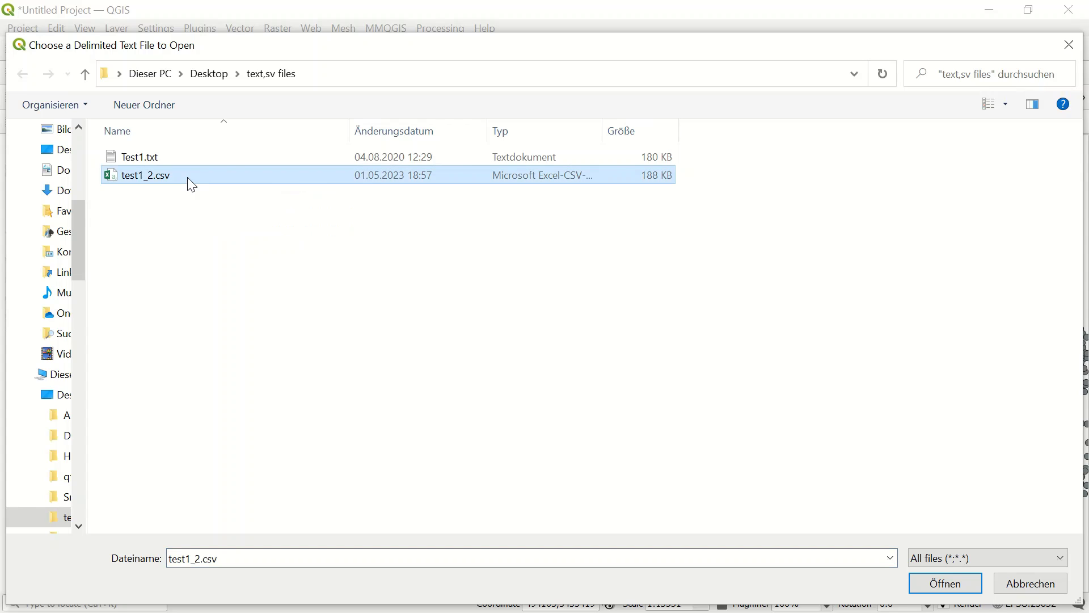
{"action": "left_click", "coordinate": [957, 583]}
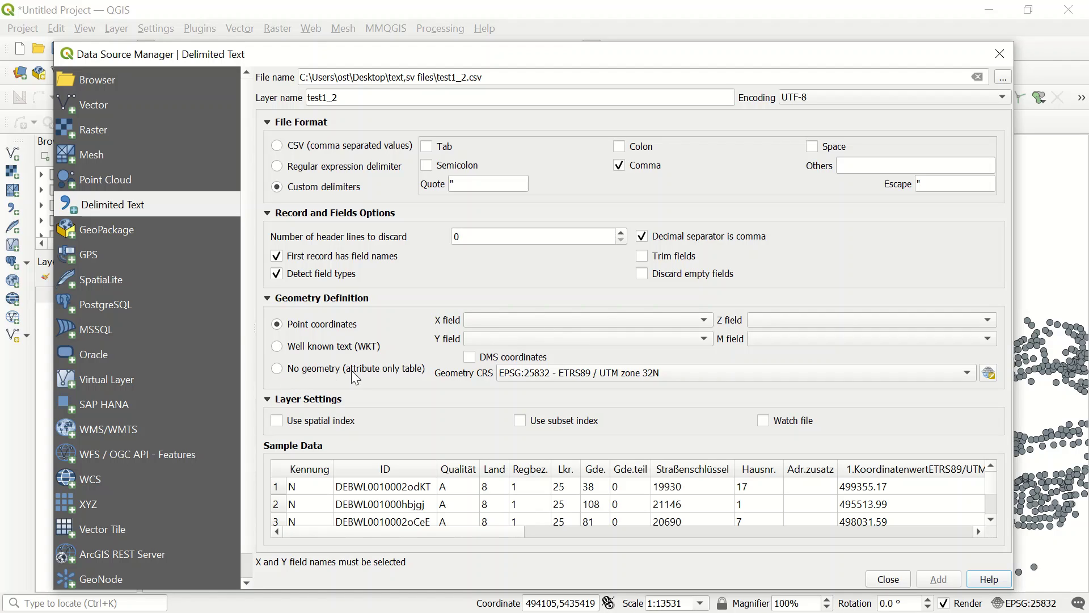
- Map X and Y to 1. and 2.KoordinatenwertETRS89/UTM32, add test1_2, and close the manager
{"action": "left_click", "coordinate": [695, 324]}
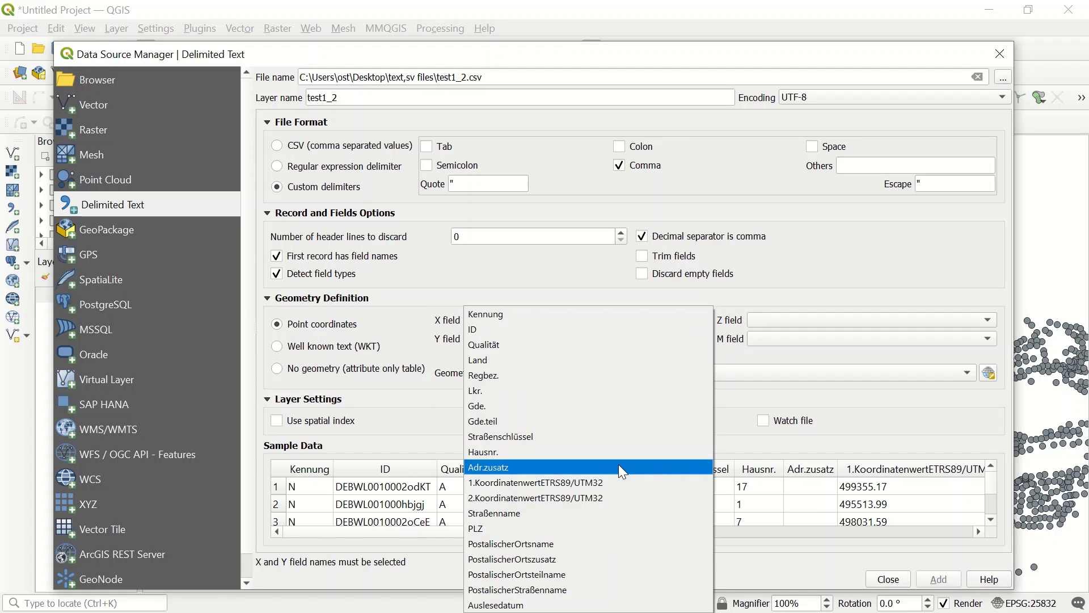
{"action": "left_click", "coordinate": [610, 480]}
{"action": "left_click", "coordinate": [696, 341]}
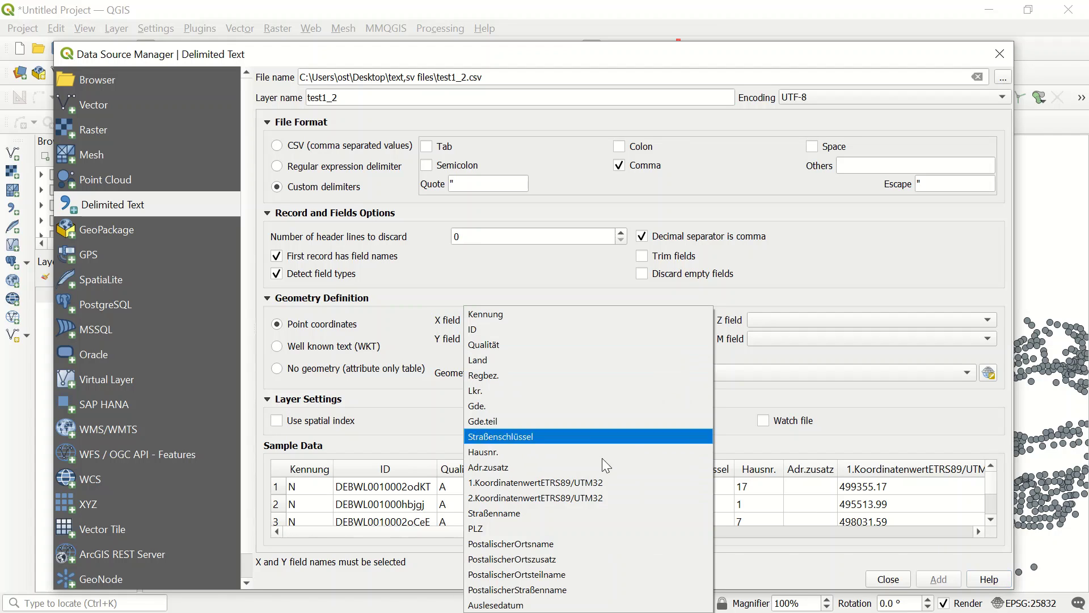
{"action": "left_click", "coordinate": [592, 498]}
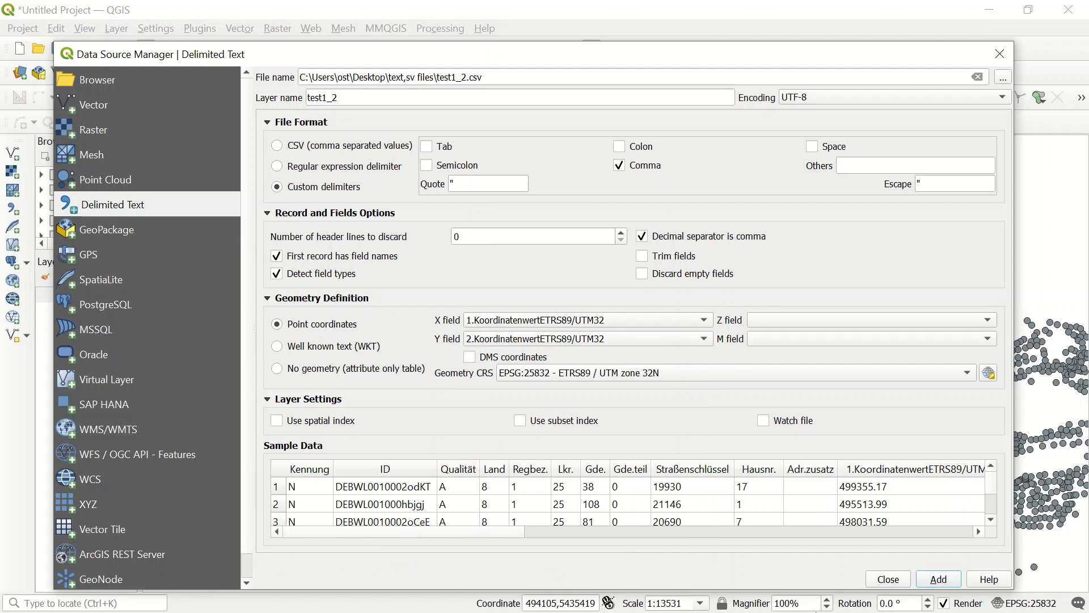
{"action": "left_click", "coordinate": [938, 579]}
{"action": "left_click", "coordinate": [1000, 54]}
{"action": "key", "text": "alt"}
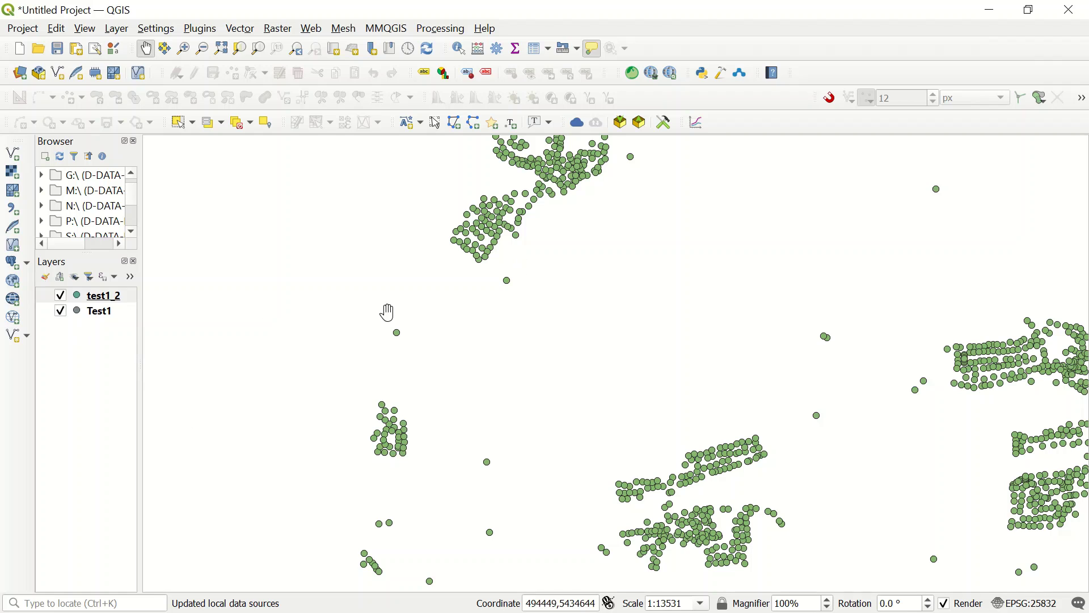
- Pan to other point clusters and uncheck Test1 in the Layers panel
{"action": "left_click_drag", "start_coordinate": [510, 285], "coordinate": [486, 413]}
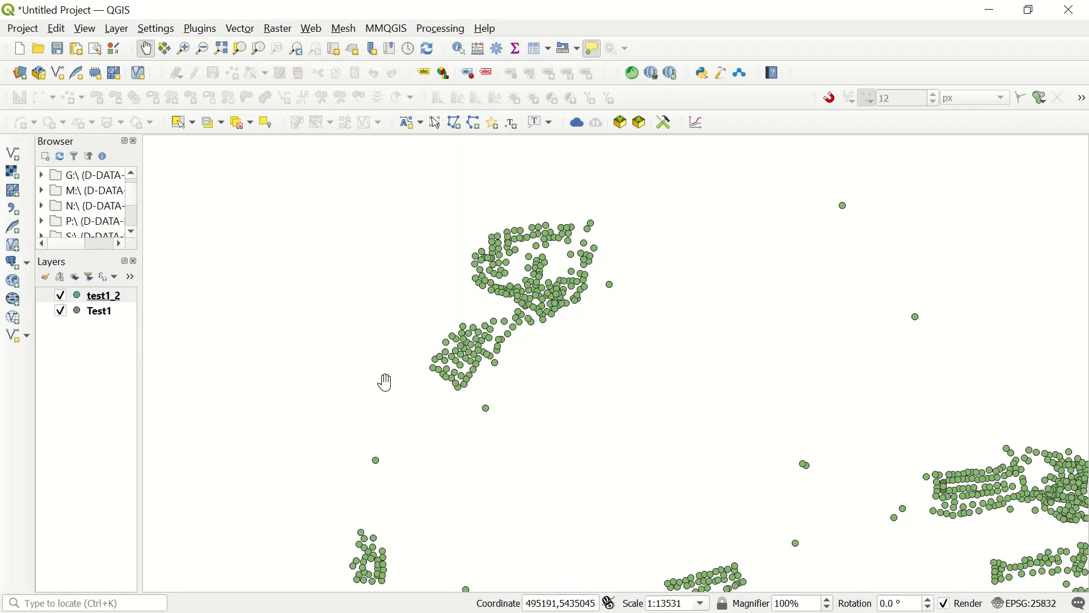
{"action": "left_click", "coordinate": [60, 312]}
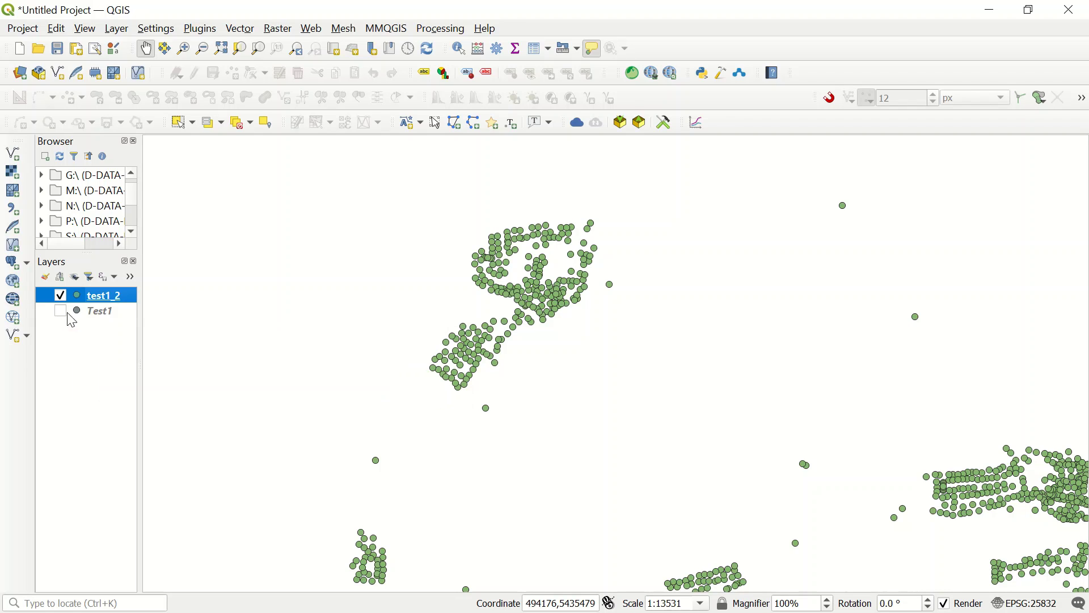
- Save test1_2's features as ESRI Shapefile test_1_3.shp in the text,sv files folder
{"action": "right_click", "coordinate": [115, 302]}
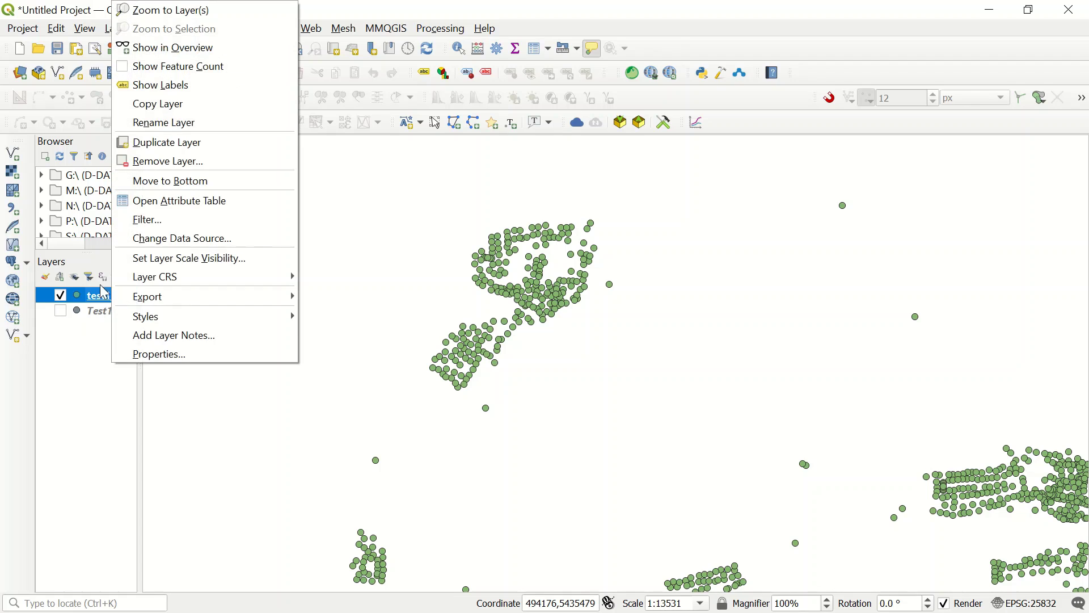
{"action": "mouse_move", "coordinate": [209, 298]}
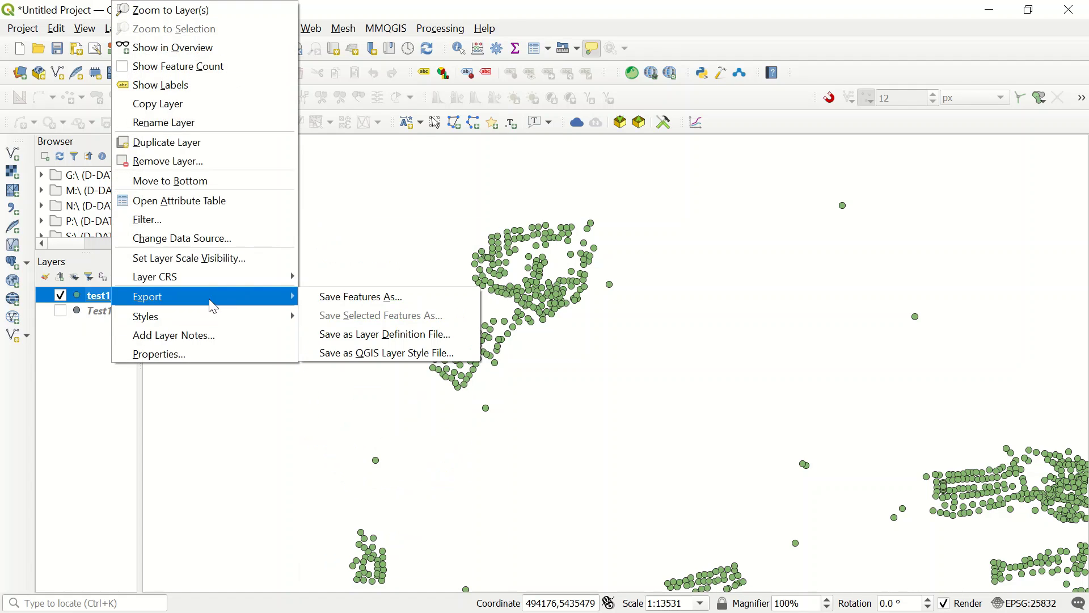
{"action": "left_click", "coordinate": [393, 297]}
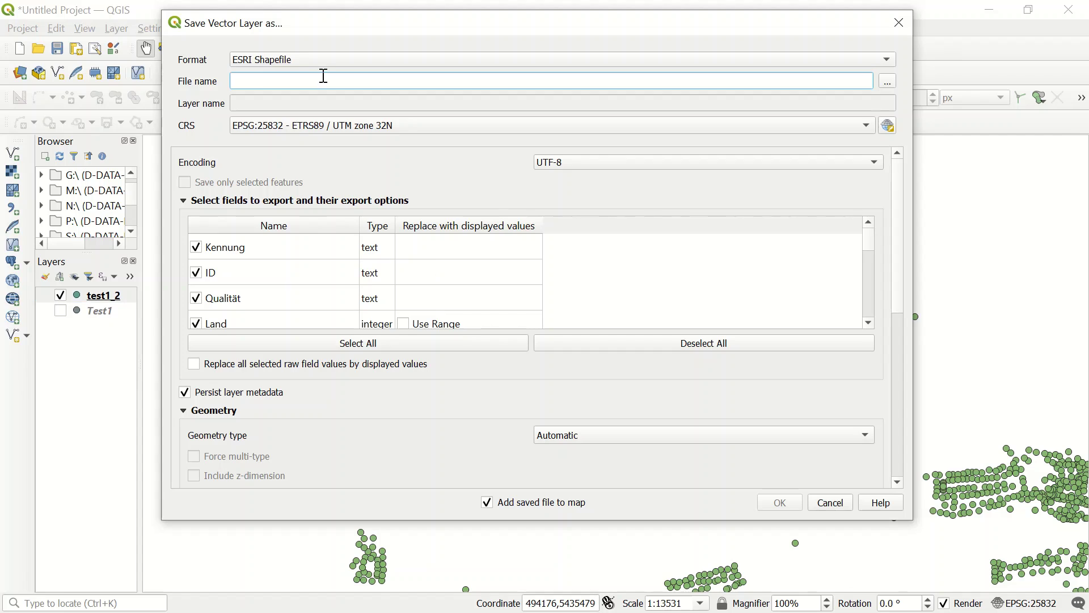
{"action": "left_click", "coordinate": [306, 60]}
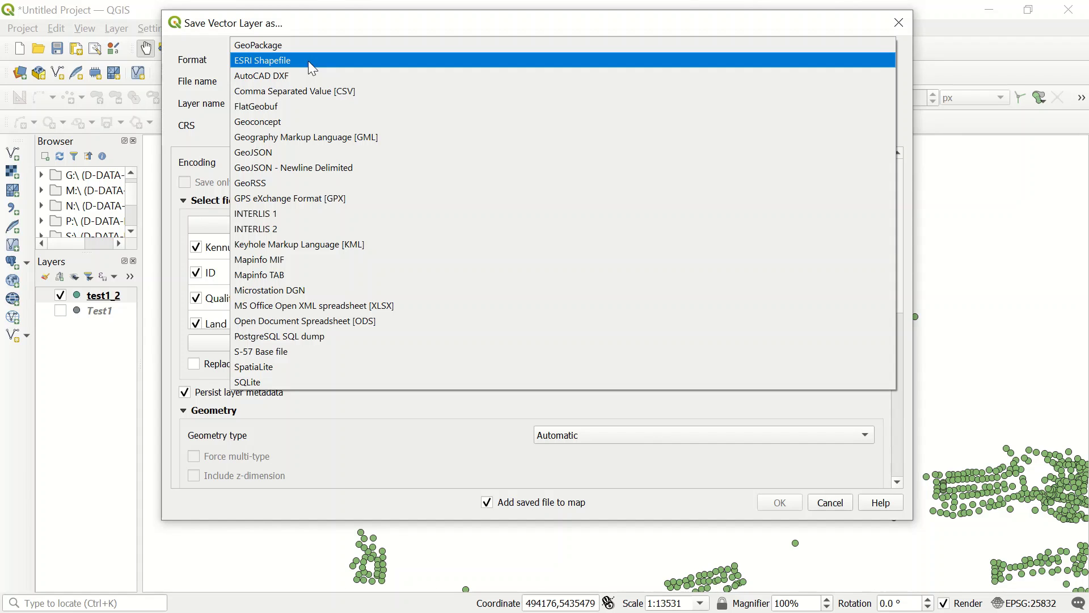
{"action": "left_click", "coordinate": [312, 66]}
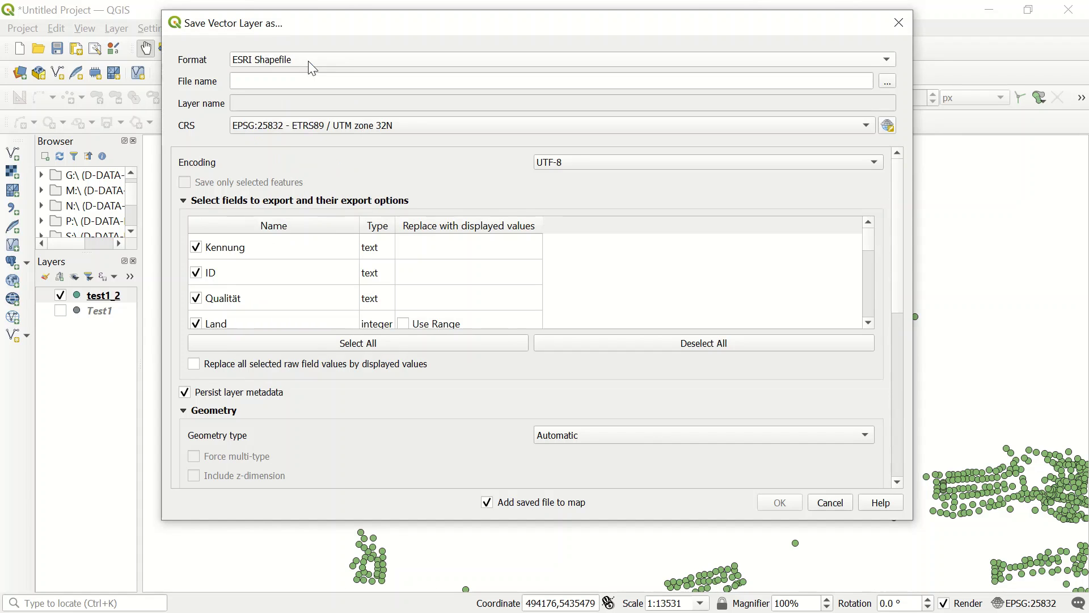
{"action": "left_click", "coordinate": [887, 83]}
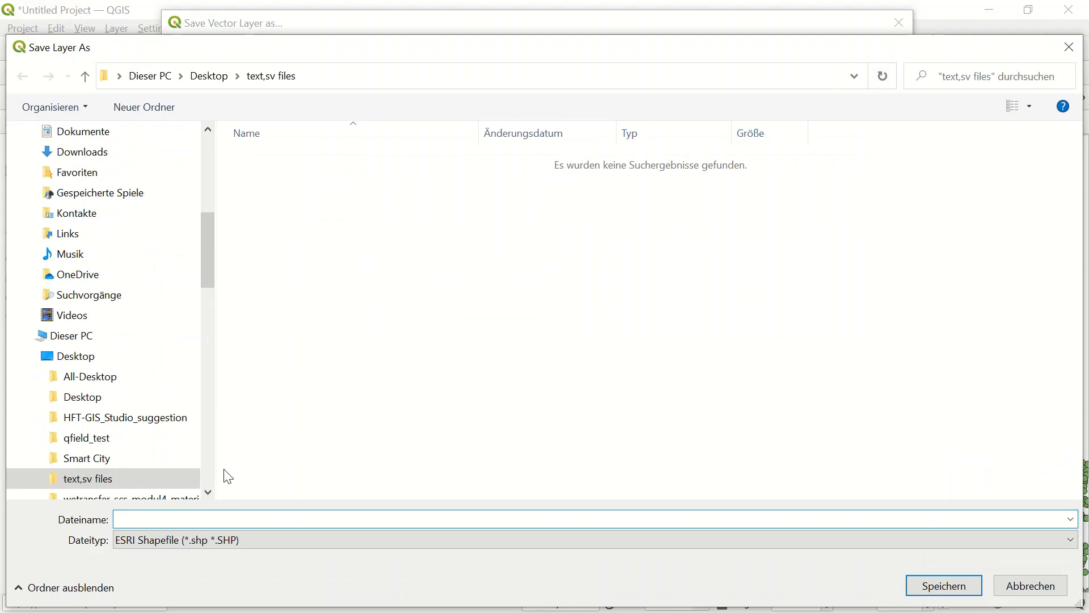
{"action": "type", "text": "tes"}
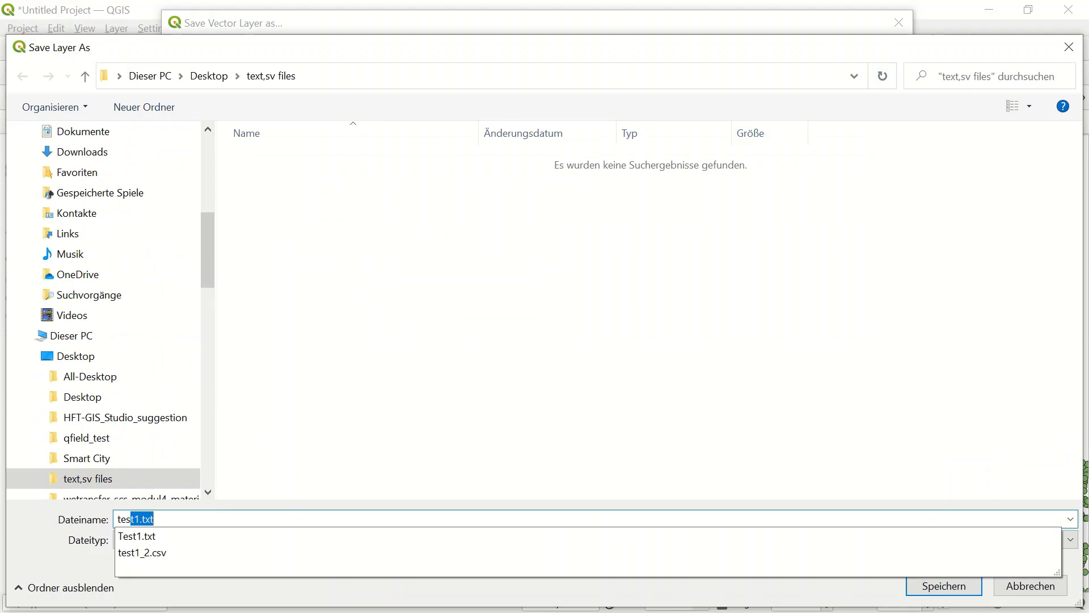
{"action": "type", "text": "t"}
{"action": "type", "text": "_"}
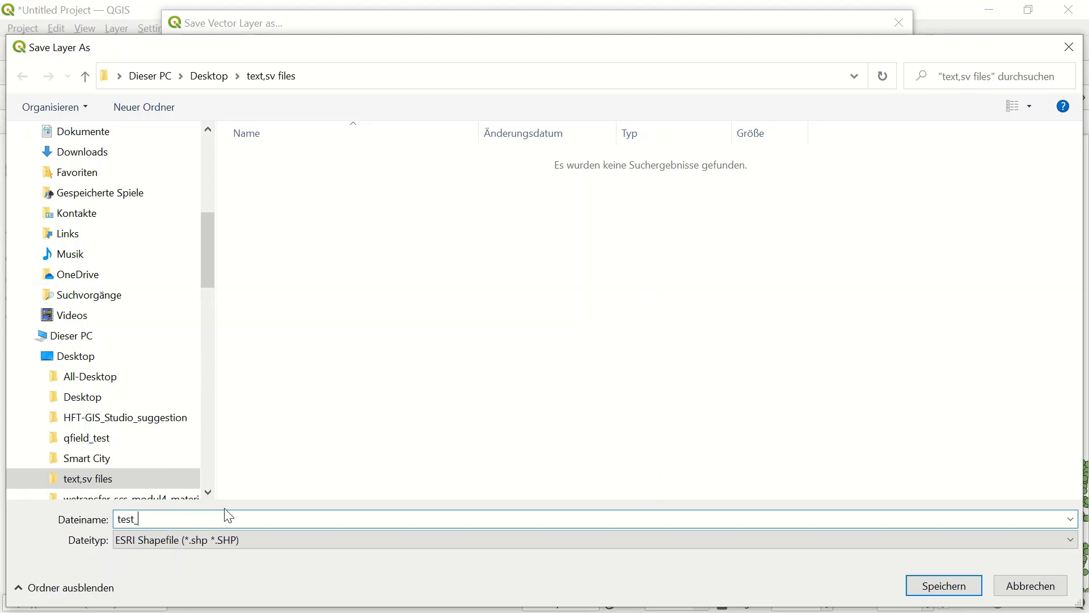
{"action": "type", "text": "1_3"}
{"action": "left_click", "coordinate": [954, 587]}
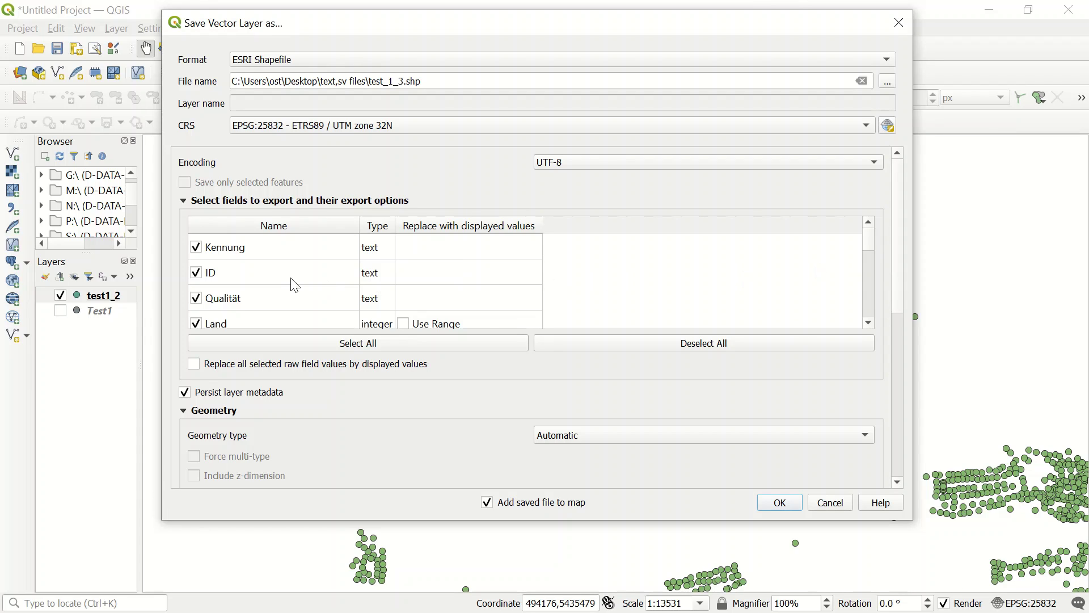
- Exclude Qualität, export displayed values instead of raw ones, and run the export
{"action": "left_click", "coordinate": [198, 299]}
{"action": "left_click", "coordinate": [193, 363]}
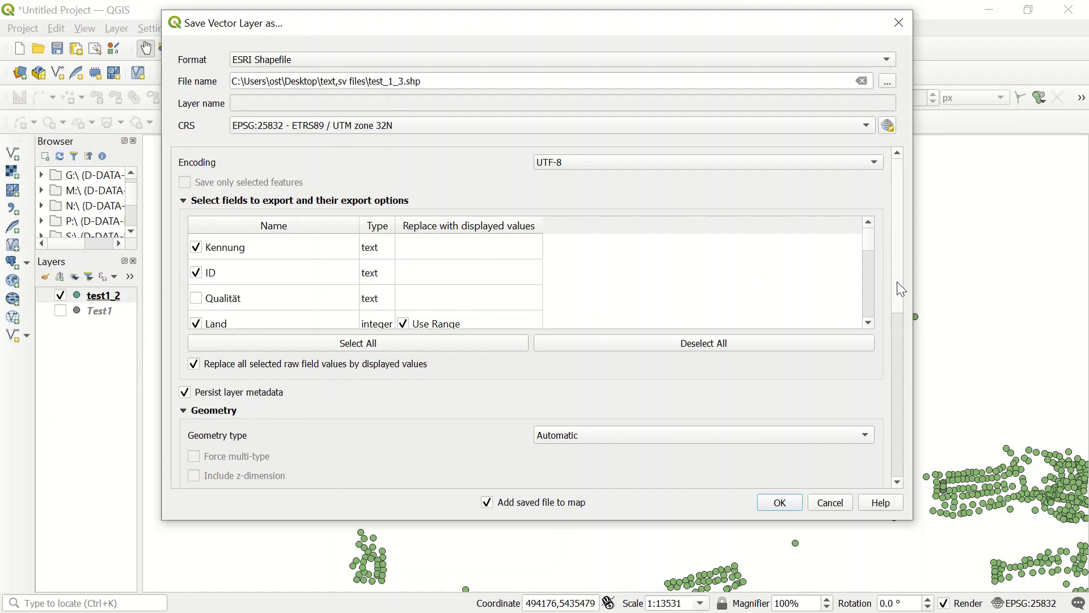
{"action": "left_click", "coordinate": [793, 509]}
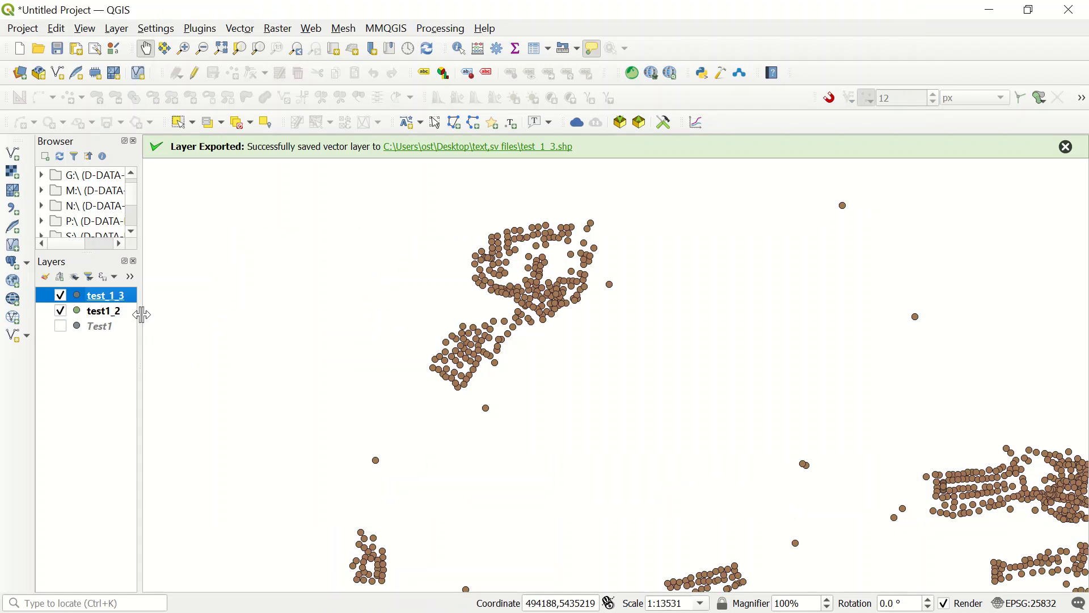
{"action": "right_click", "coordinate": [113, 295]}
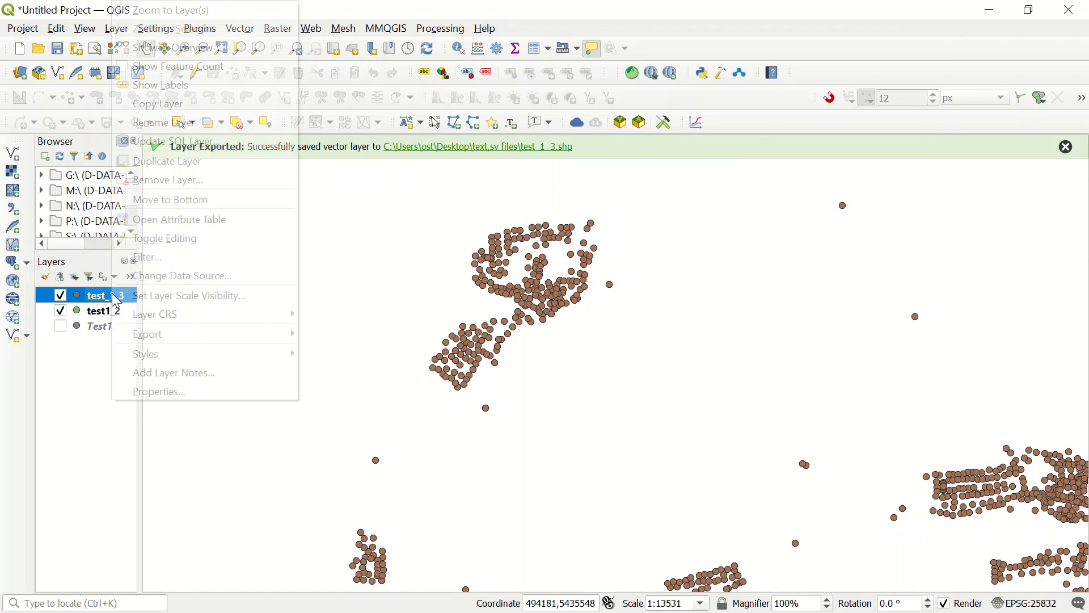
{"action": "left_click", "coordinate": [153, 391]}
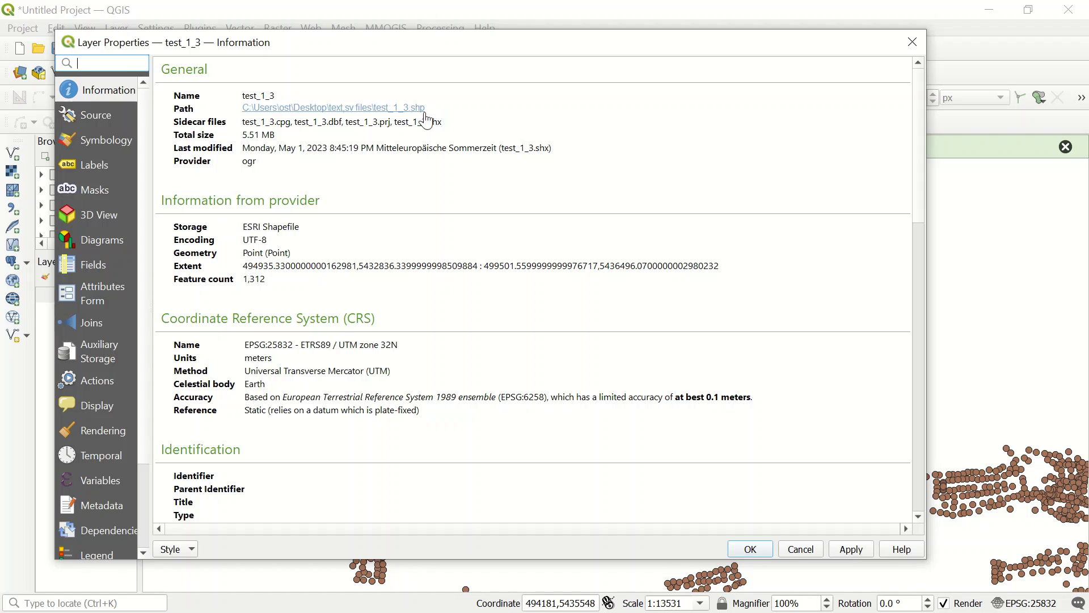
{"action": "left_click", "coordinate": [912, 42]}
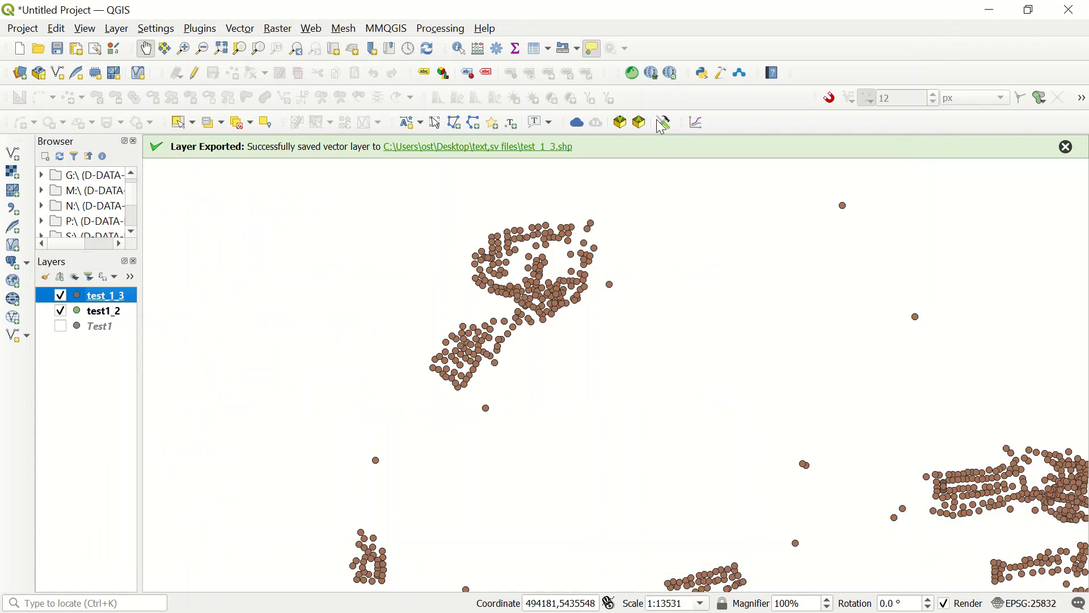